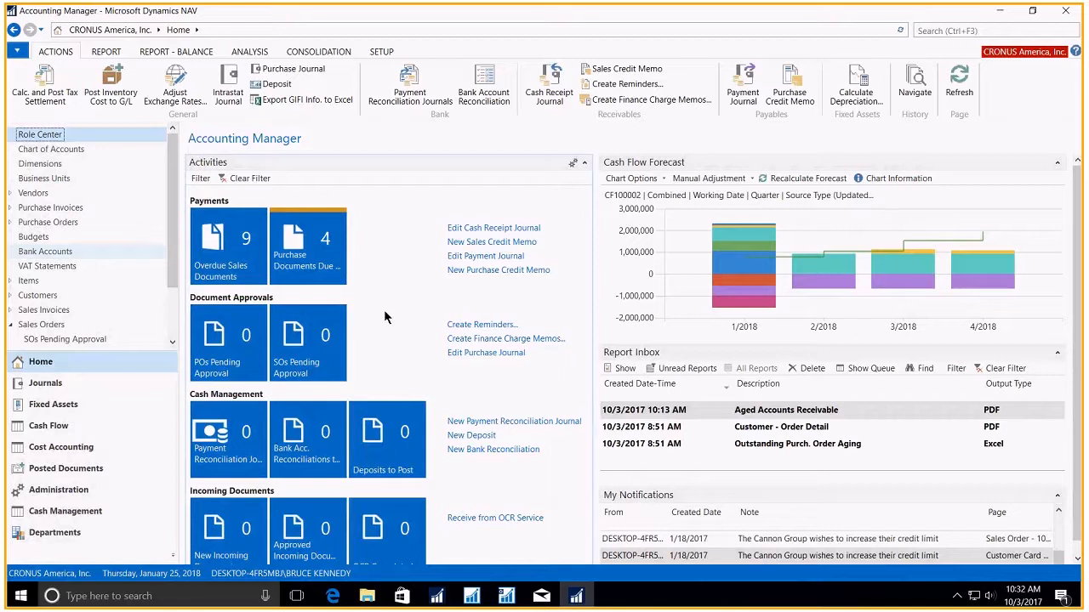
- Preview the email for The Cannon Group PLC's first listed posted sales invoice, and close it without sending
left_click(94, 473)
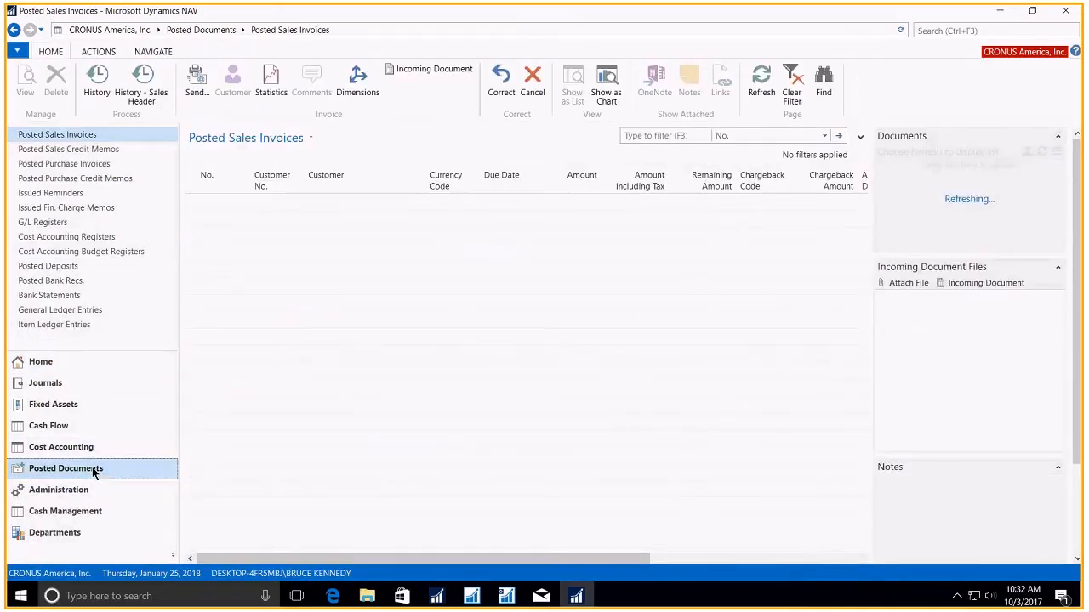
left_click(192, 254)
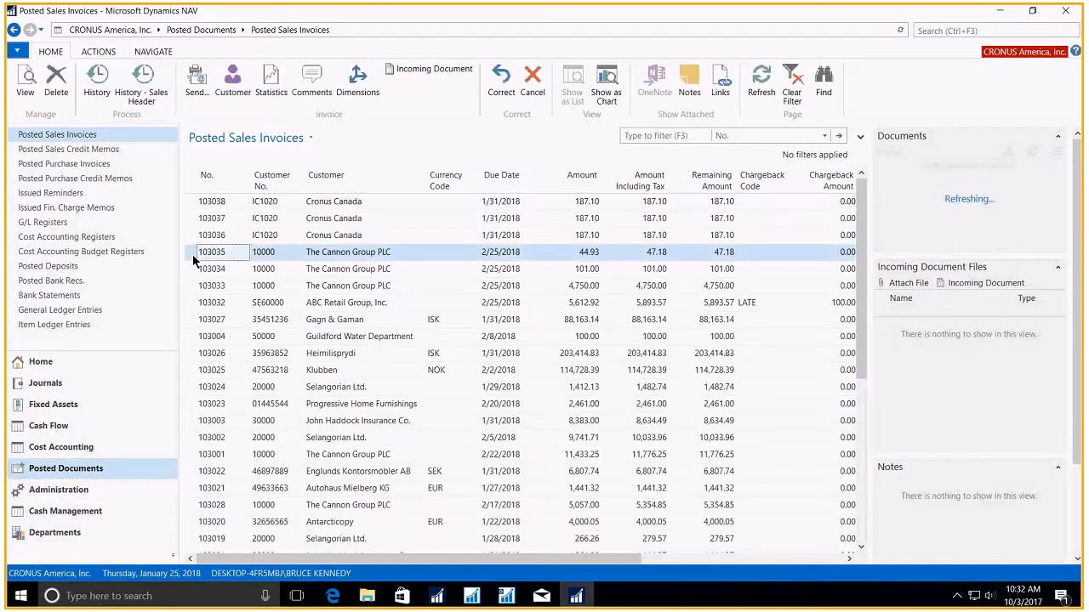
double_click(192, 255)
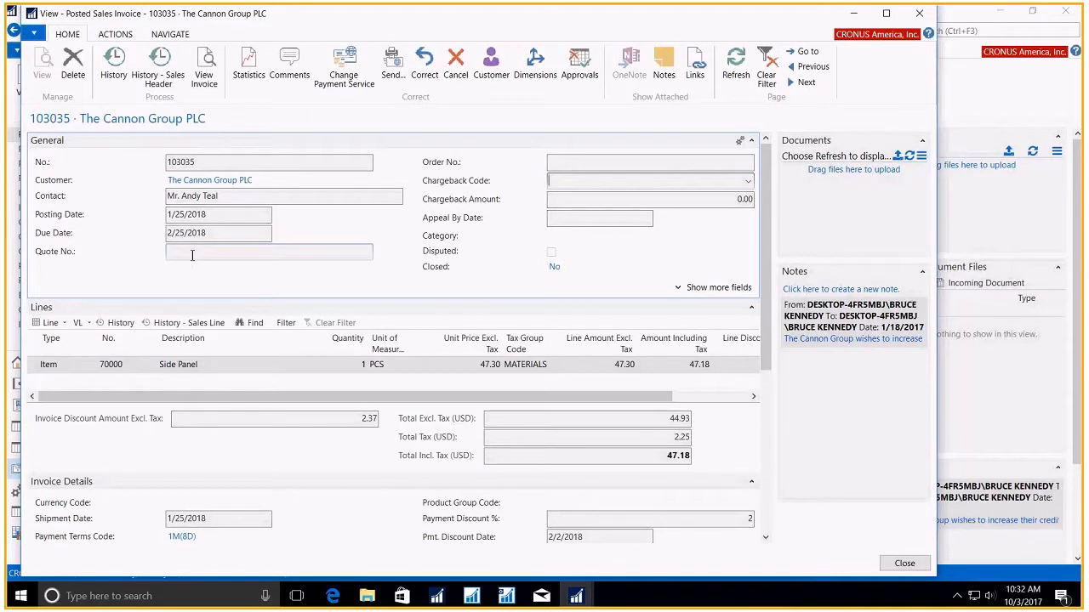
left_click(118, 34)
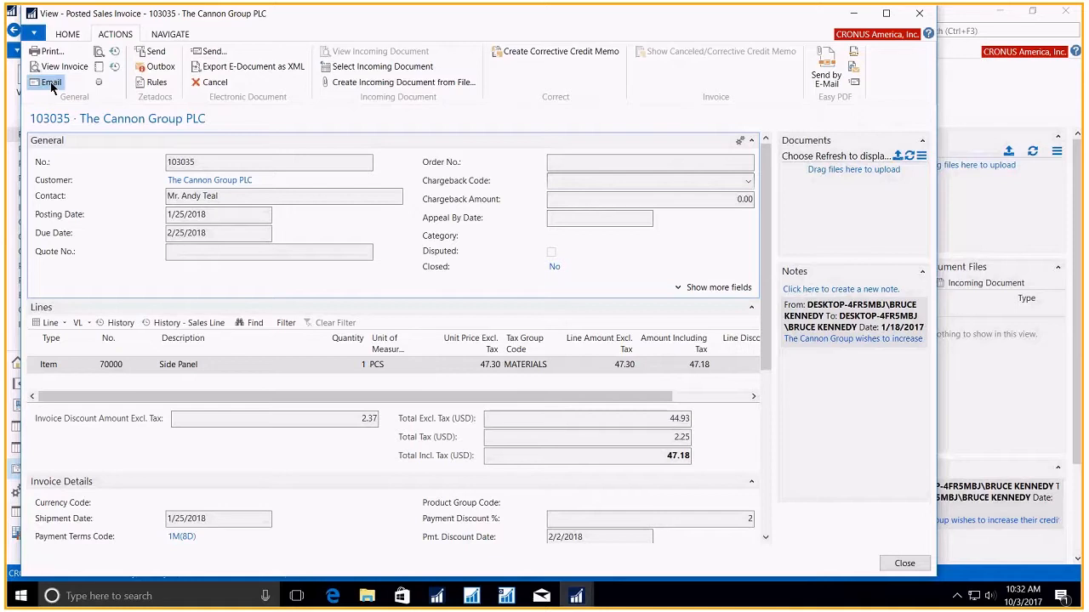
left_click(51, 83)
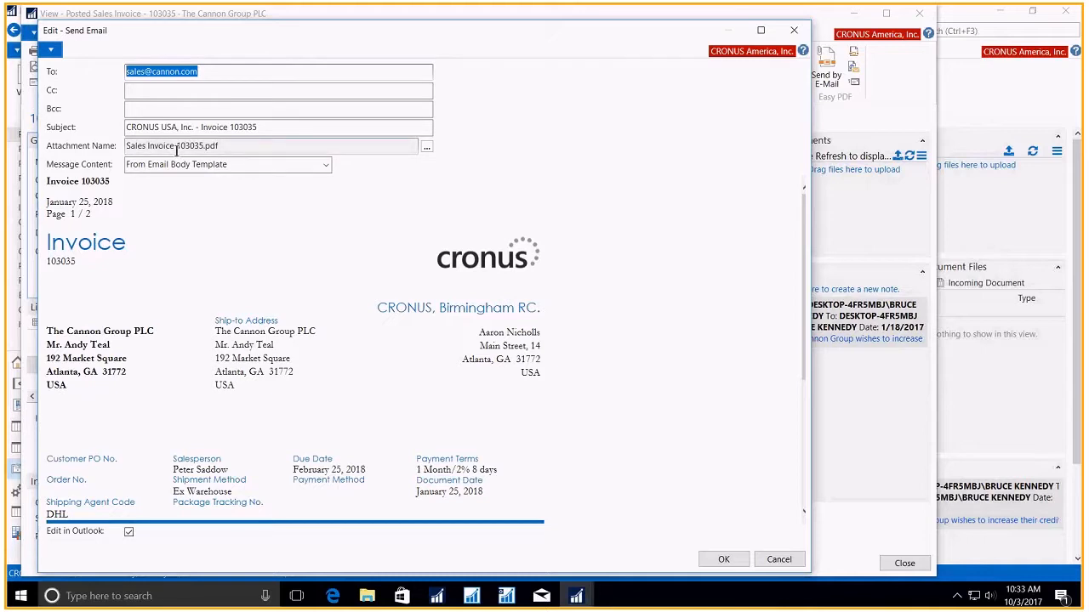
left_click(792, 34)
left_click(927, 15)
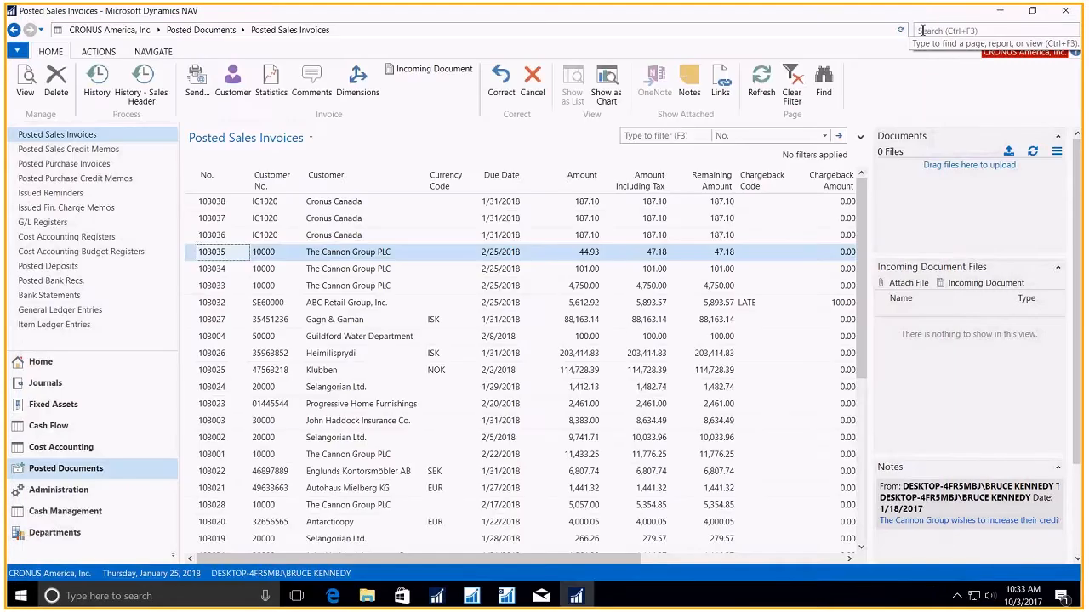
- Find and open the Custom Report Layouts page by searching for "custom report", and look through the Sales - Invoice layouts
left_click(921, 31)
type("custom report")
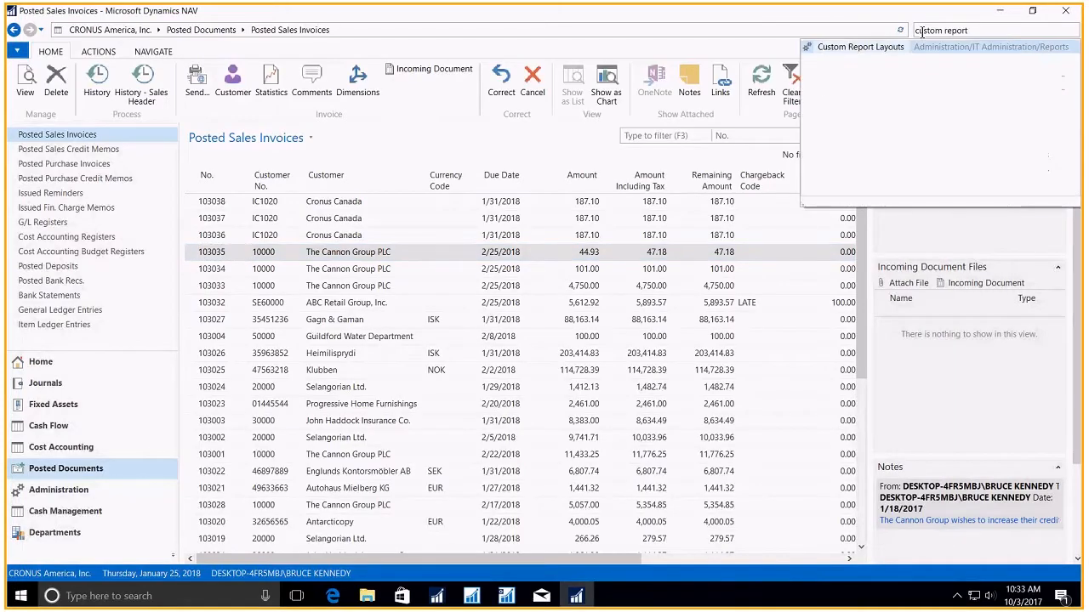
left_click(847, 51)
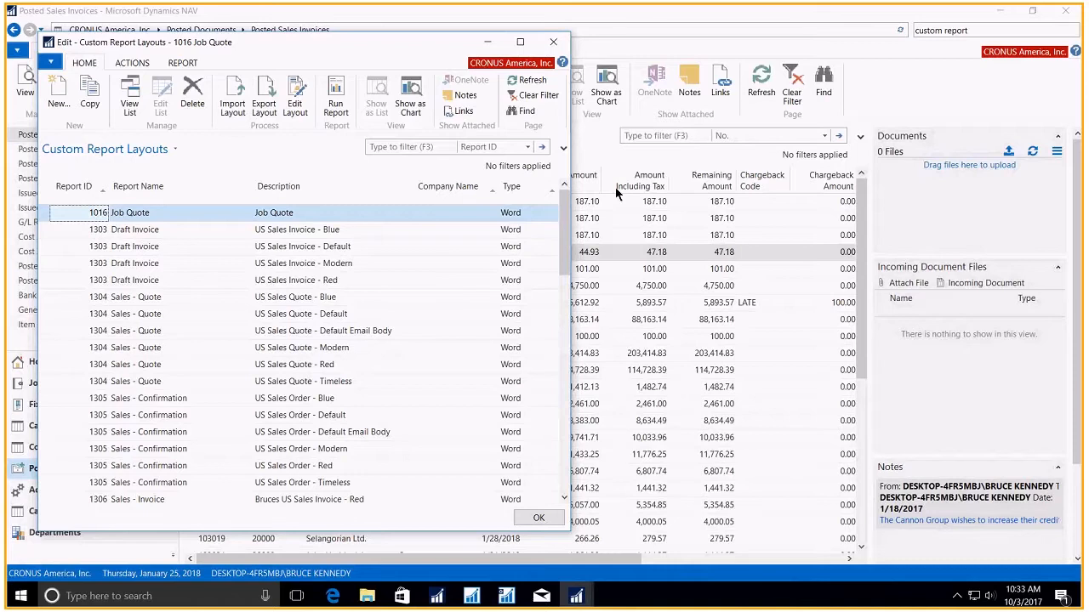
left_click_drag(565, 228, 564, 344)
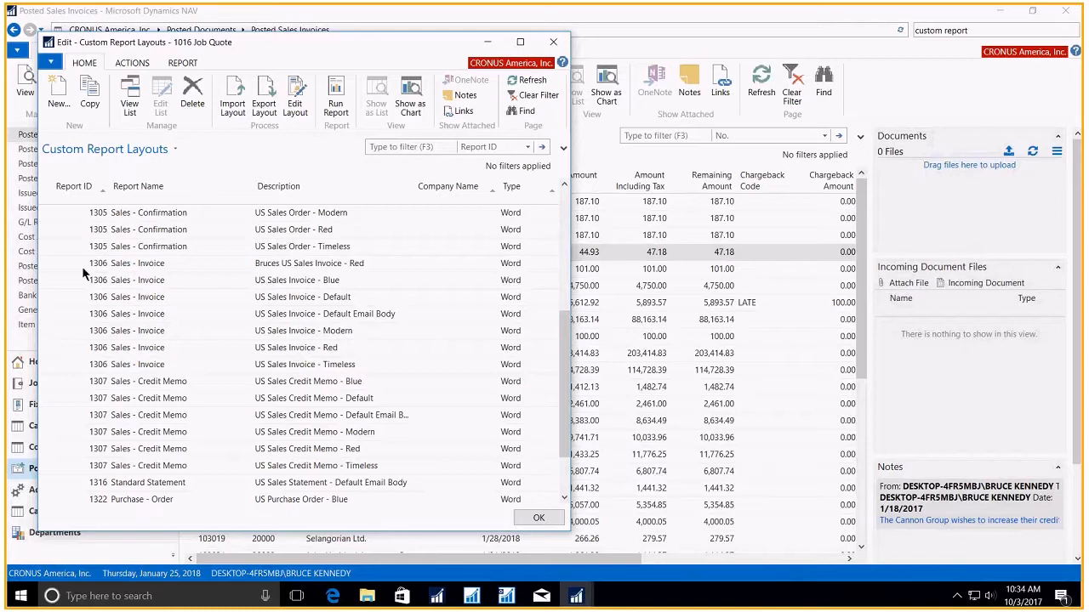
- Create a new custom layout for report 1306 (Sales - Invoice) by inserting its built-in Word layout
left_click(66, 99)
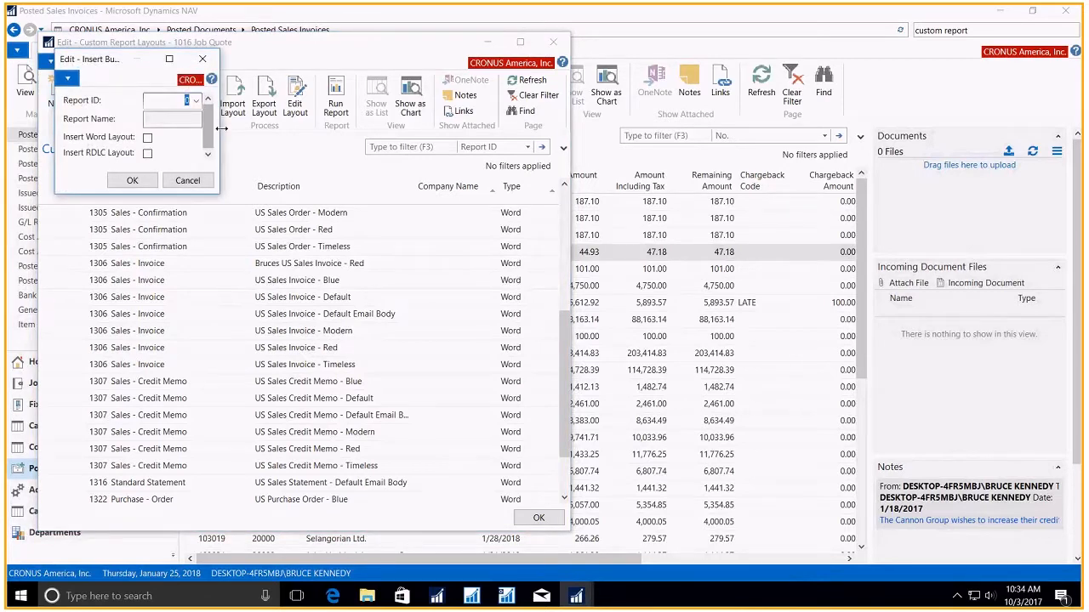
left_click_drag(222, 127, 261, 128)
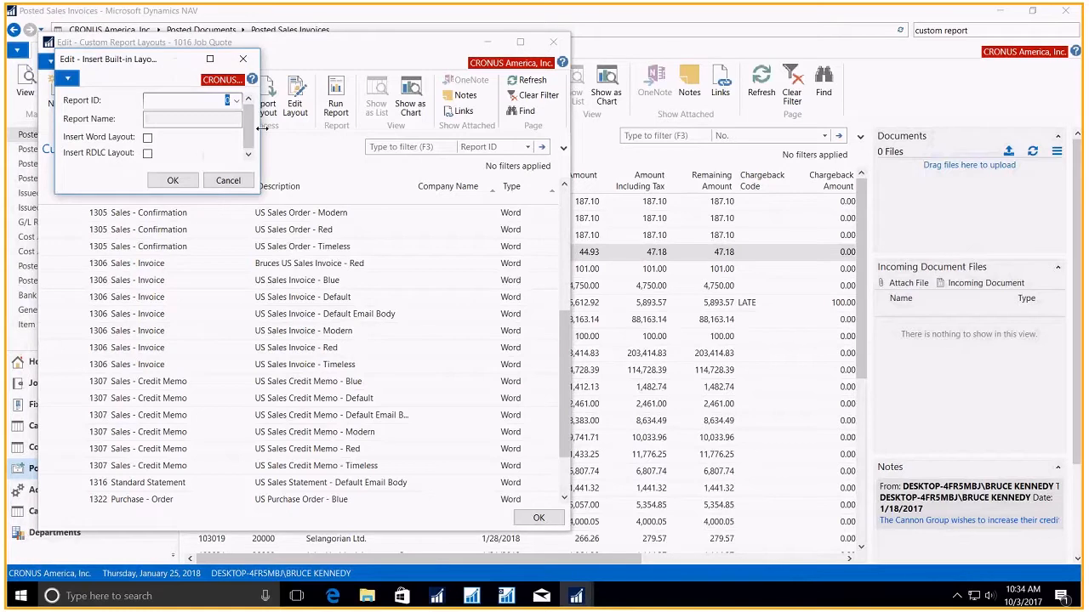
left_click(237, 100)
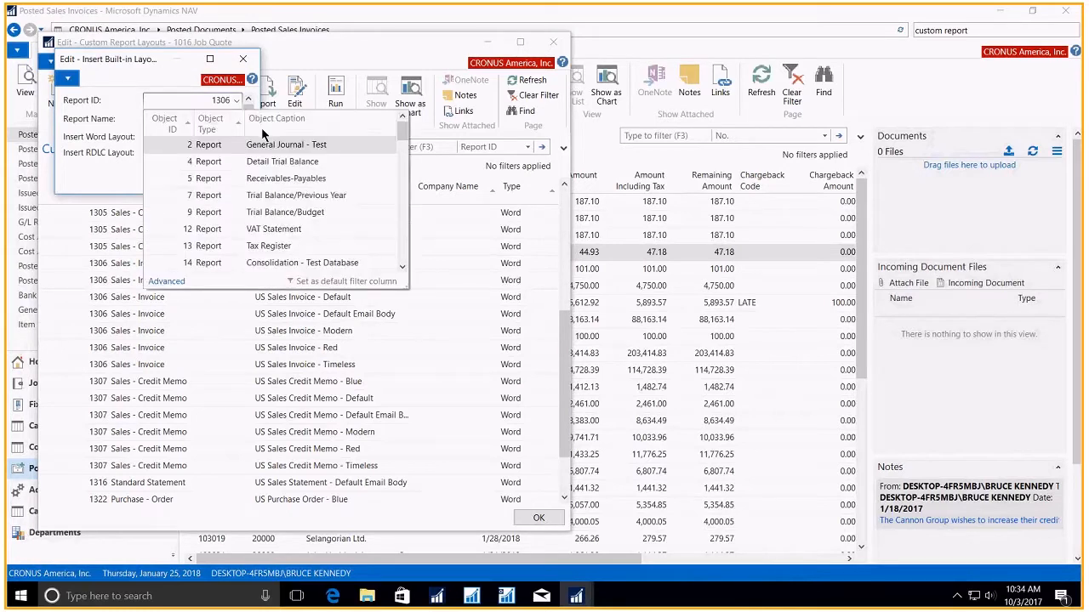
key("Tab")
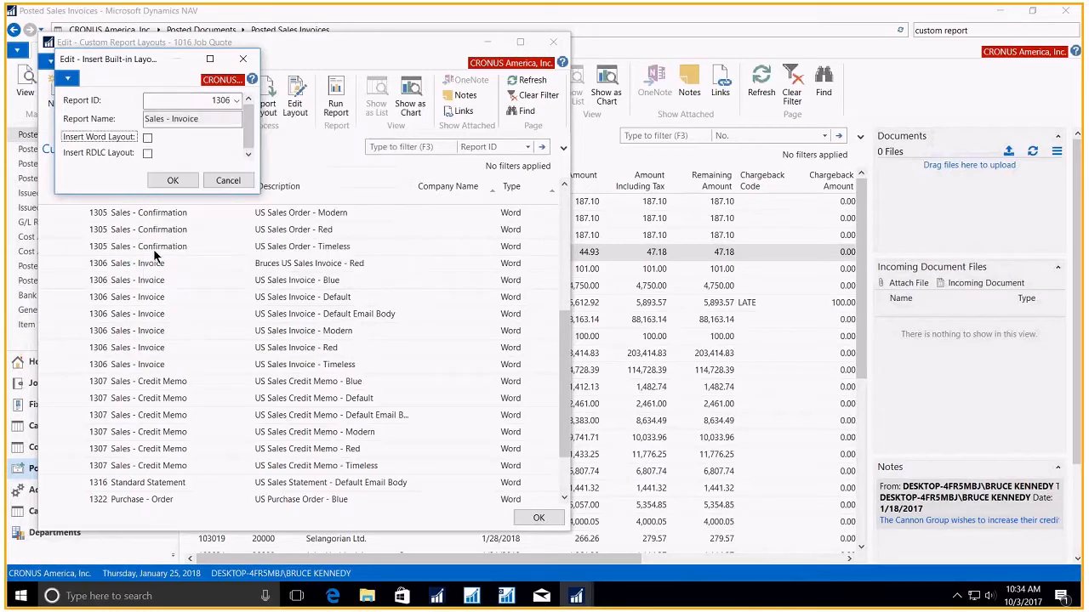
mouse_move(104, 145)
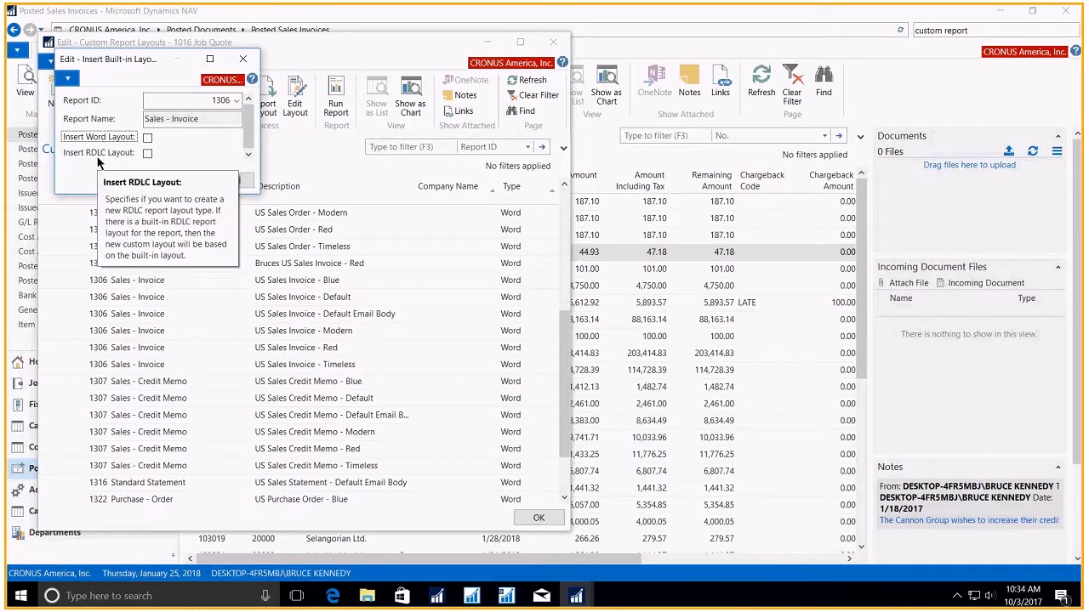
left_click(148, 139)
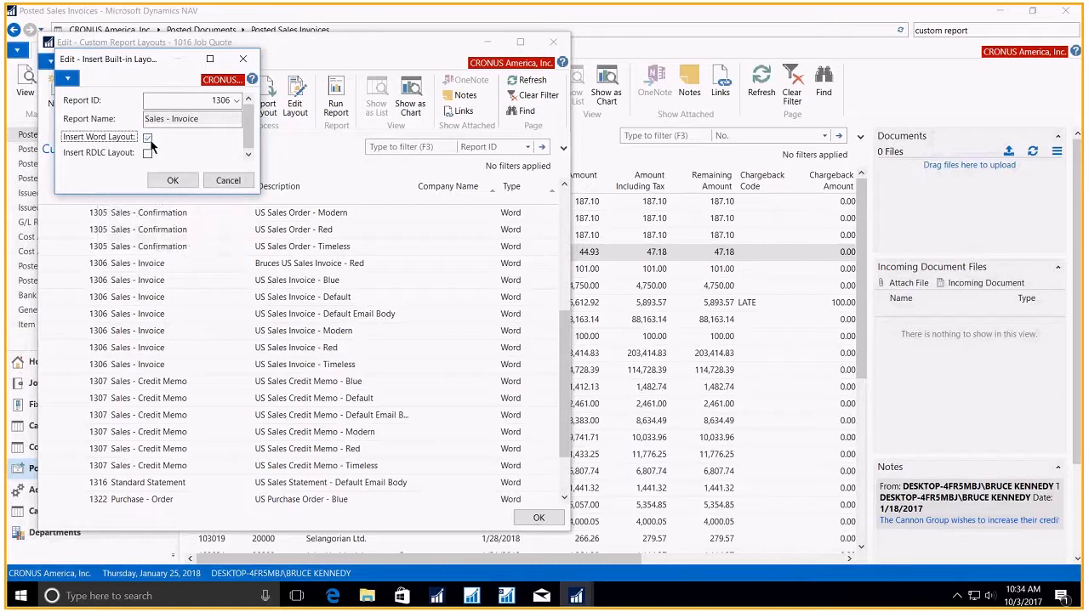
left_click(170, 181)
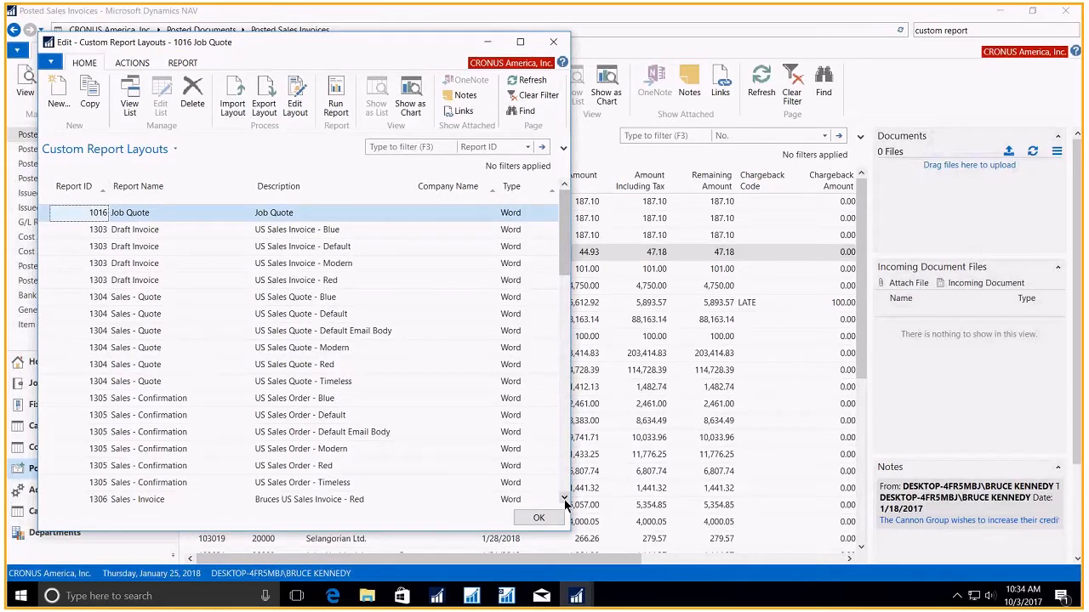
- Open the Sales - Invoice "Copy of Built-in layout" for editing in a maximized Word window
scroll(565, 506, "down", 3)
left_click(323, 347)
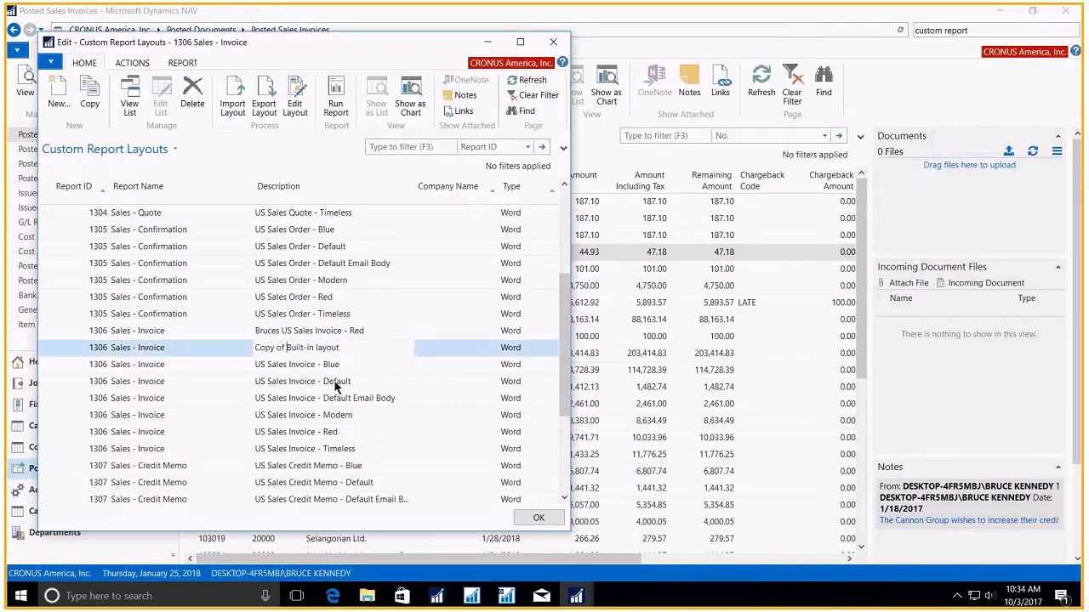
left_click(296, 113)
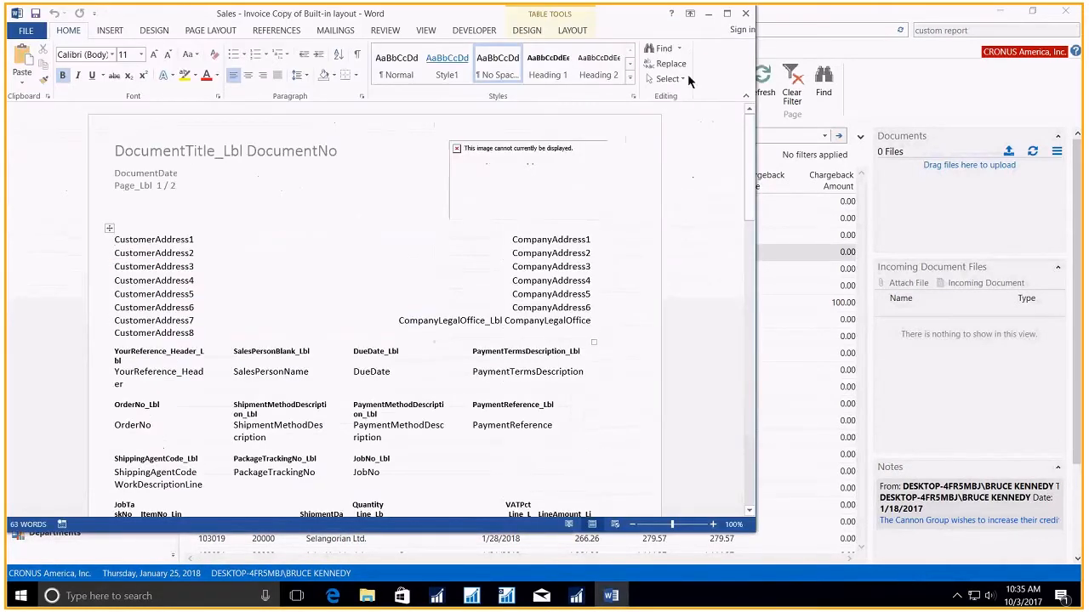
left_click(726, 13)
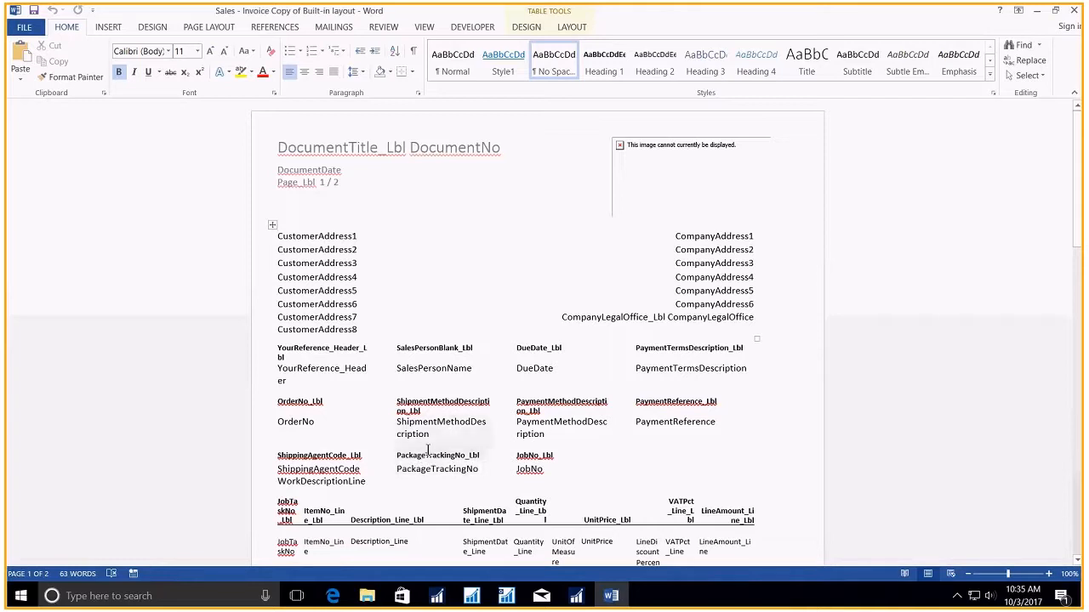
- Show the XML mapping for the Standard_Sales_Invoice/1306 part and expand its Header group
left_click(466, 30)
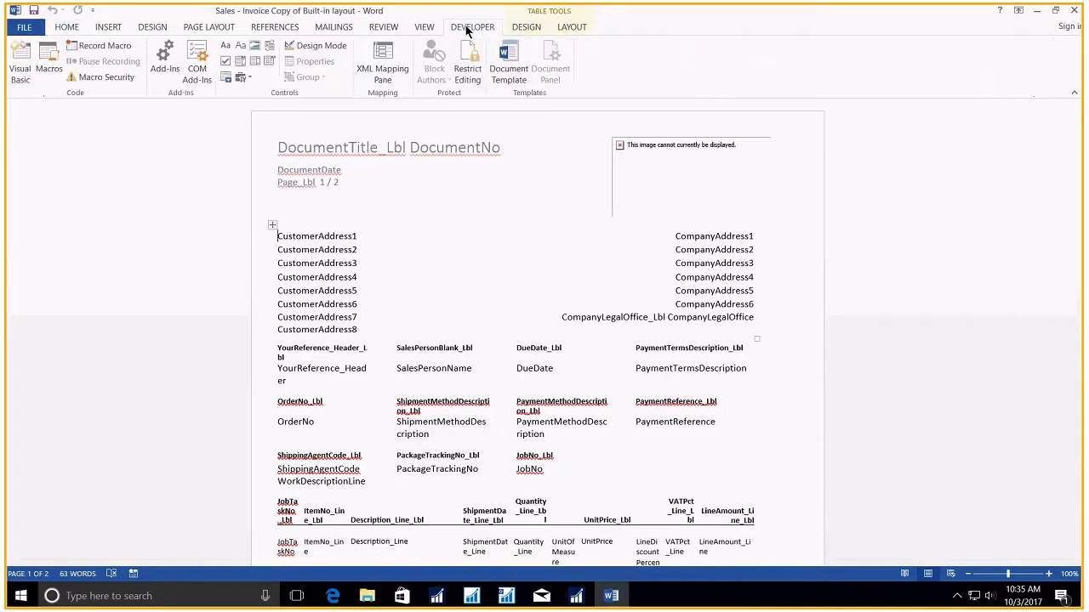
left_click(386, 63)
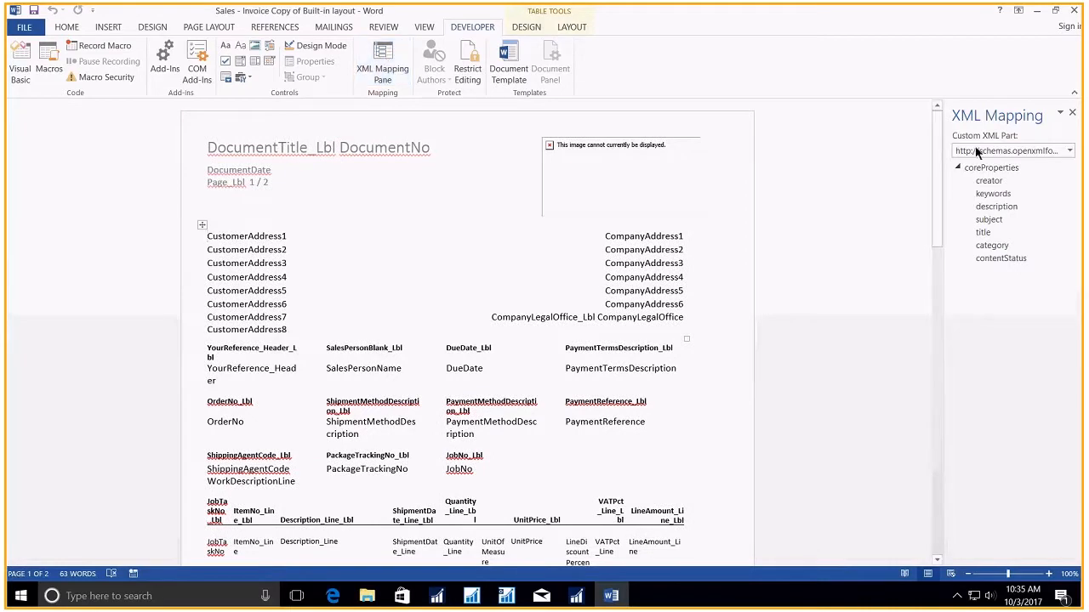
left_click(1069, 151)
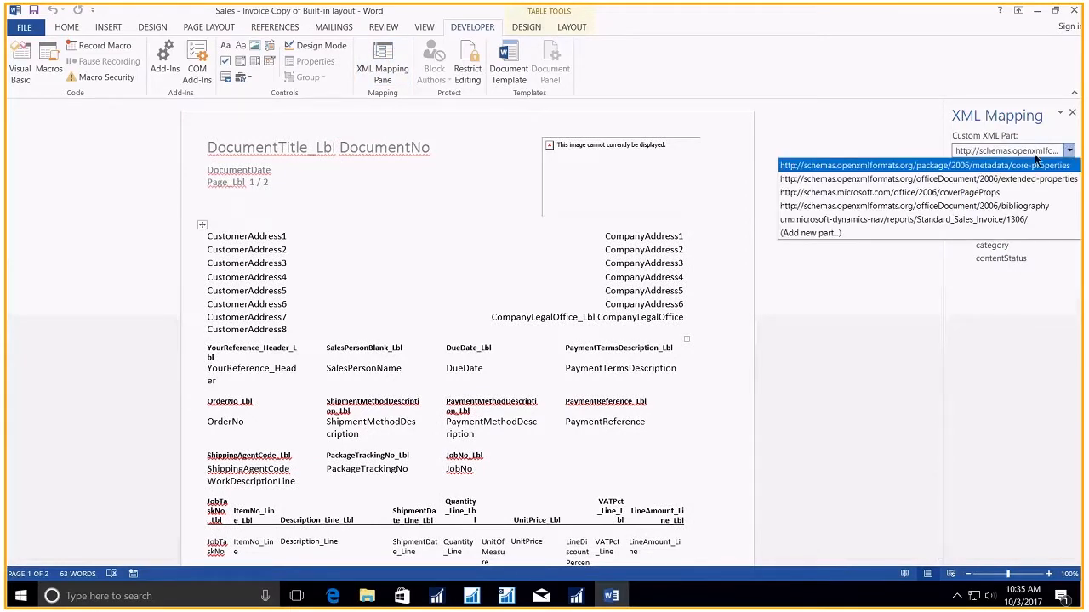
left_click(887, 223)
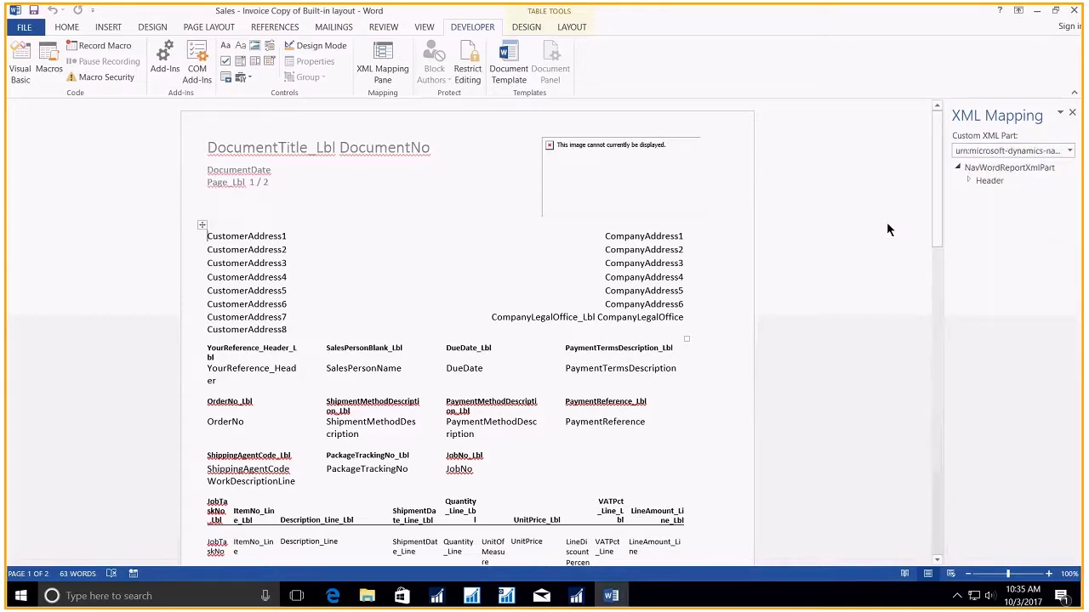
left_click(970, 180)
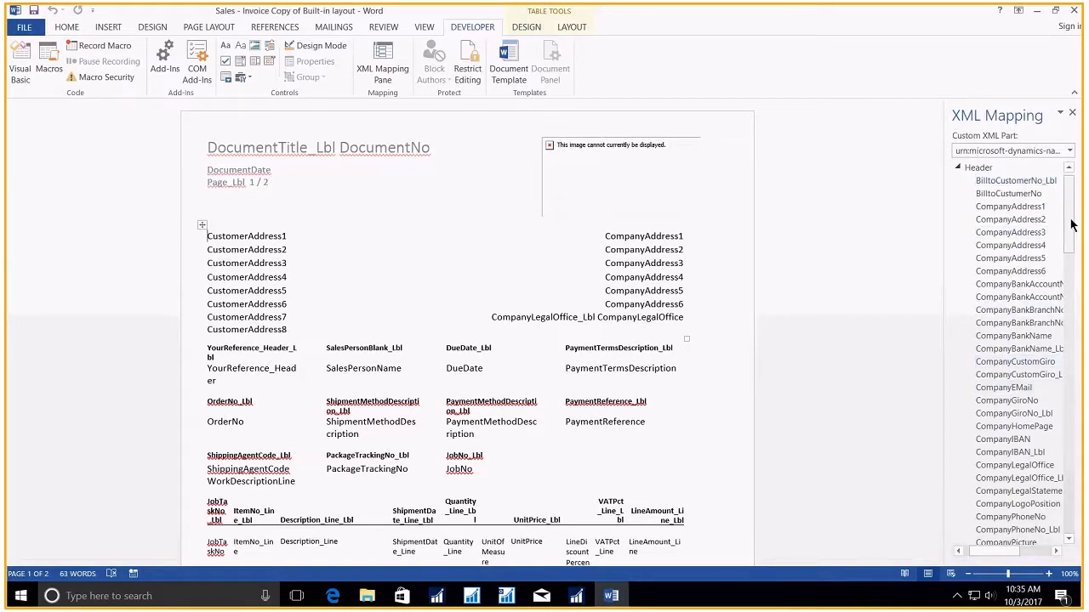
- View the content control options for the OrderDate header field without inserting anything
left_click_drag(1071, 223, 1070, 379)
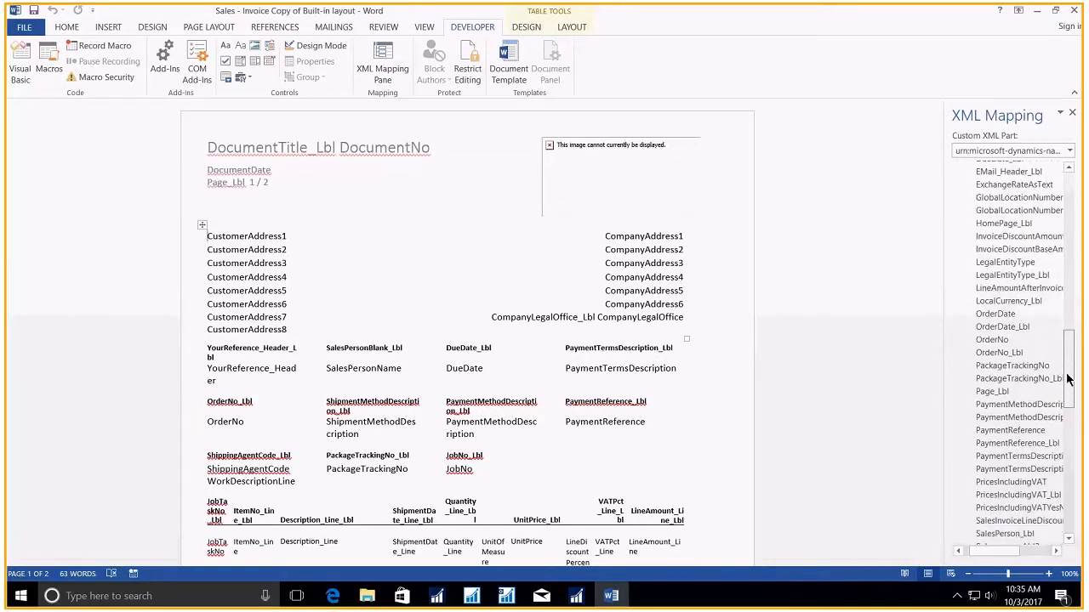
right_click(1012, 317)
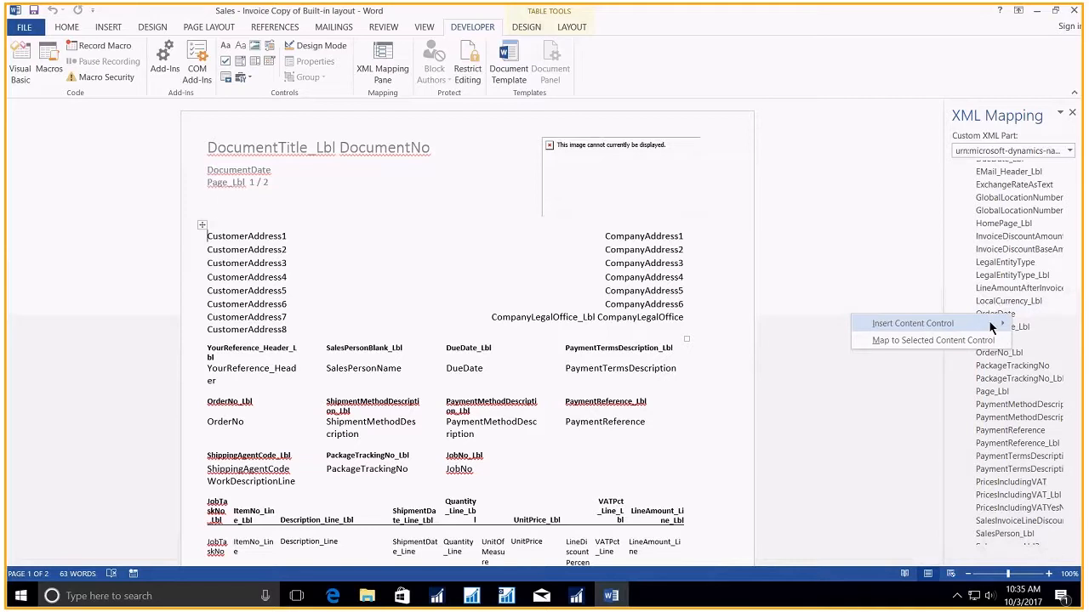
mouse_move(981, 323)
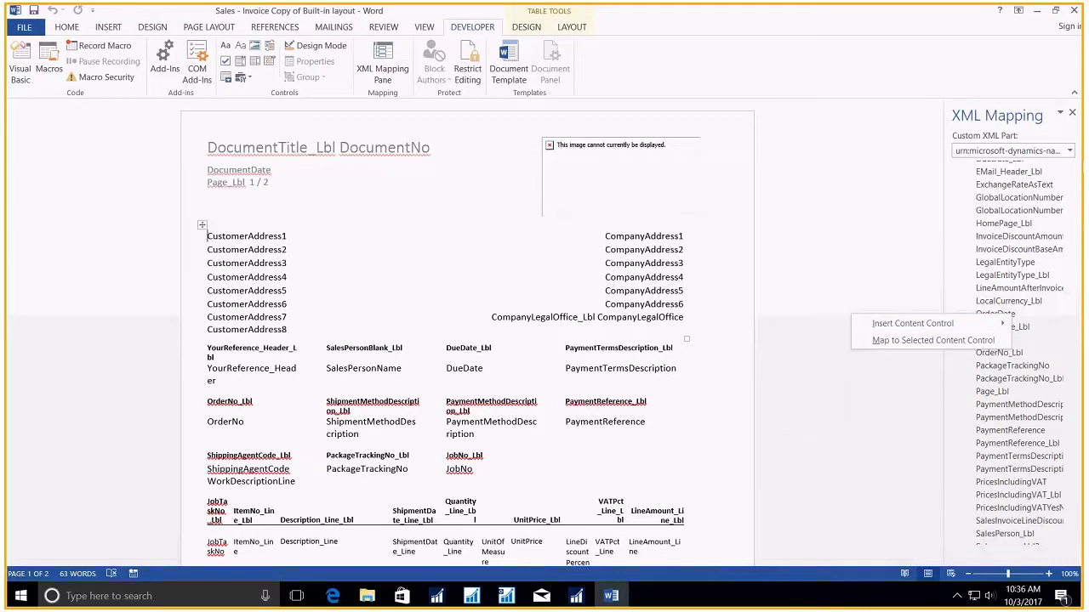
left_click(1071, 289)
- Expand the Line group in the XML mapping and view the content control types available for LineAmount_Lbl
left_click_drag(1072, 353, 1072, 488)
left_click(969, 399)
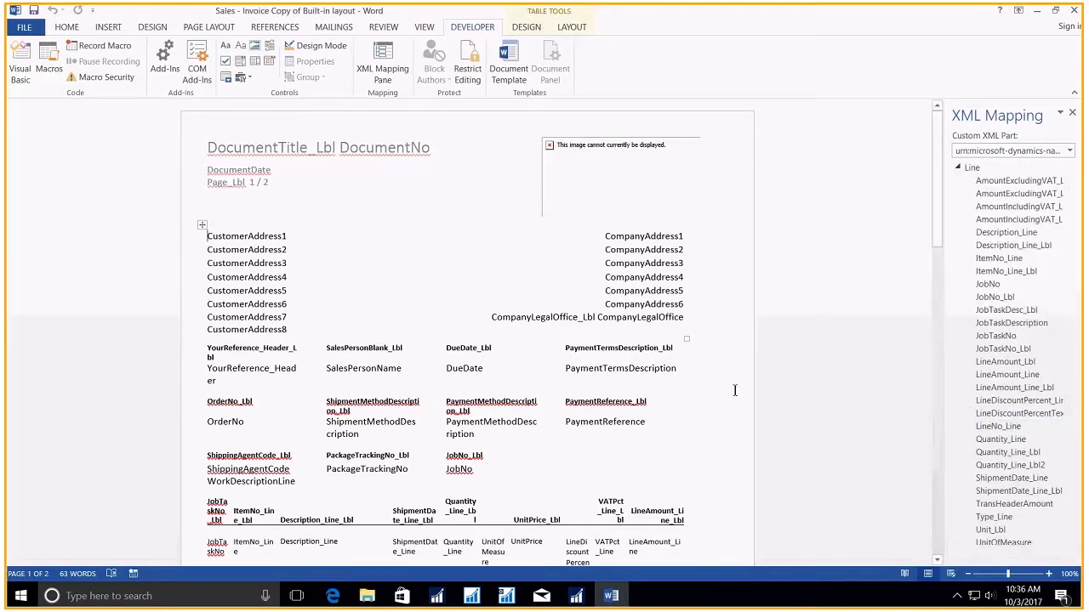
scroll(940, 204, "down", 5)
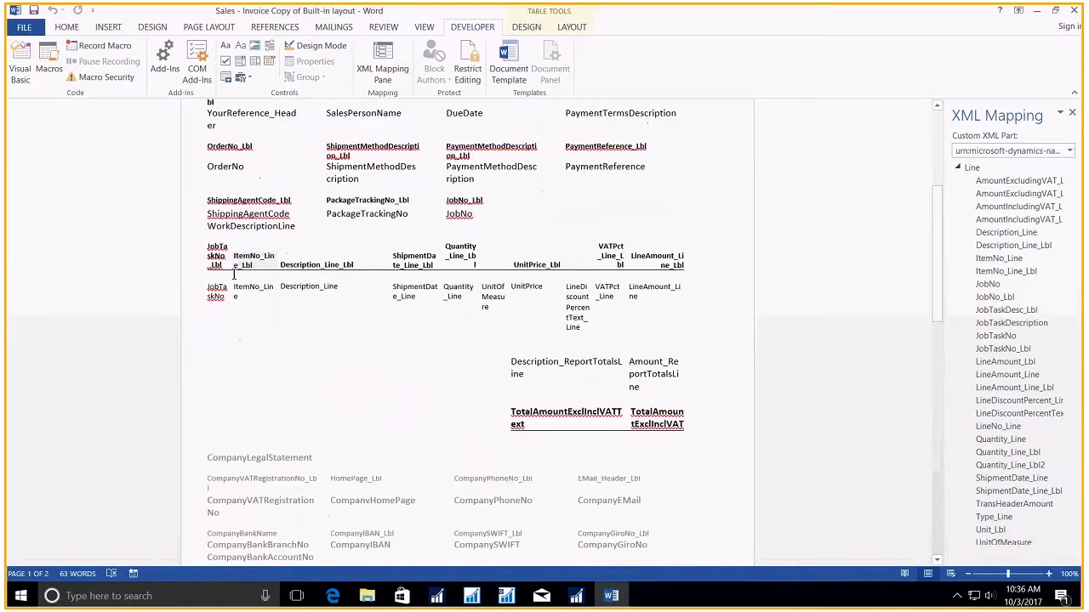
right_click(996, 365)
mouse_move(981, 369)
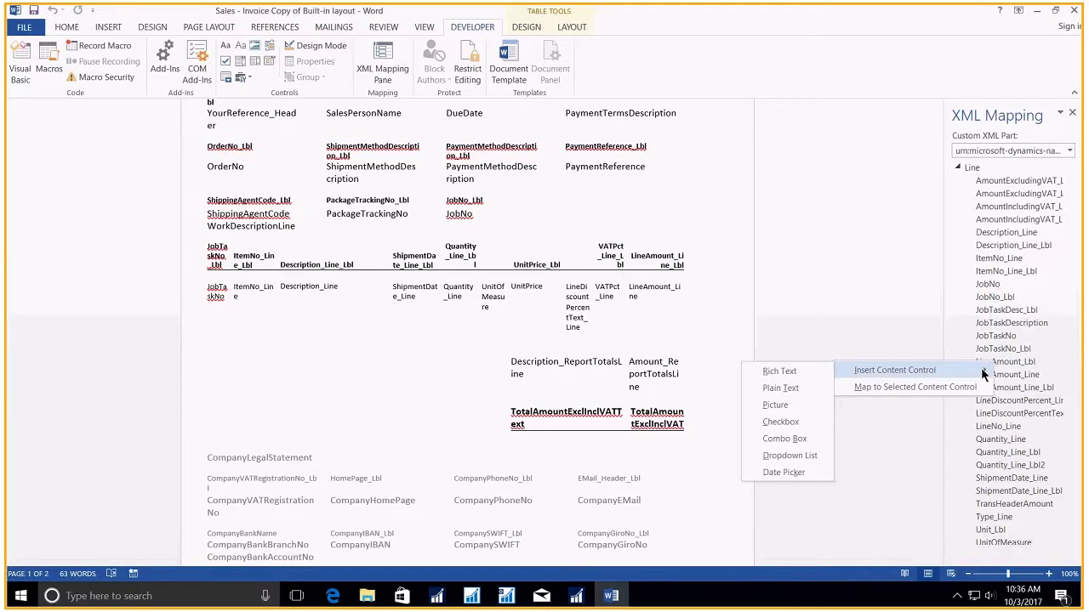
left_click(897, 282)
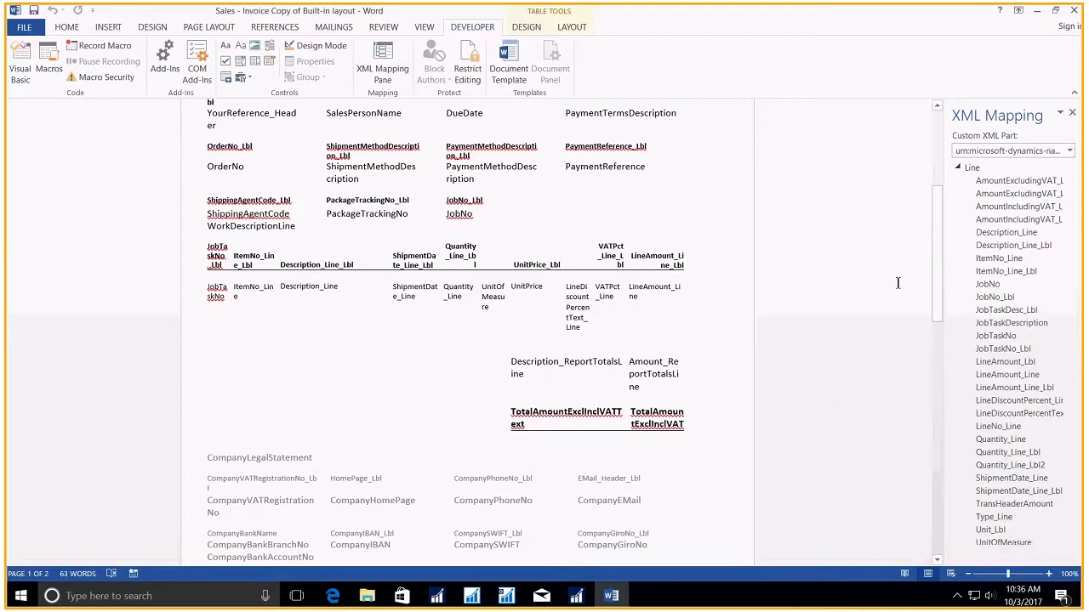
- Close the Word layout, import its changes into the report layout, and close the Custom Report Layouts list
left_click(1073, 12)
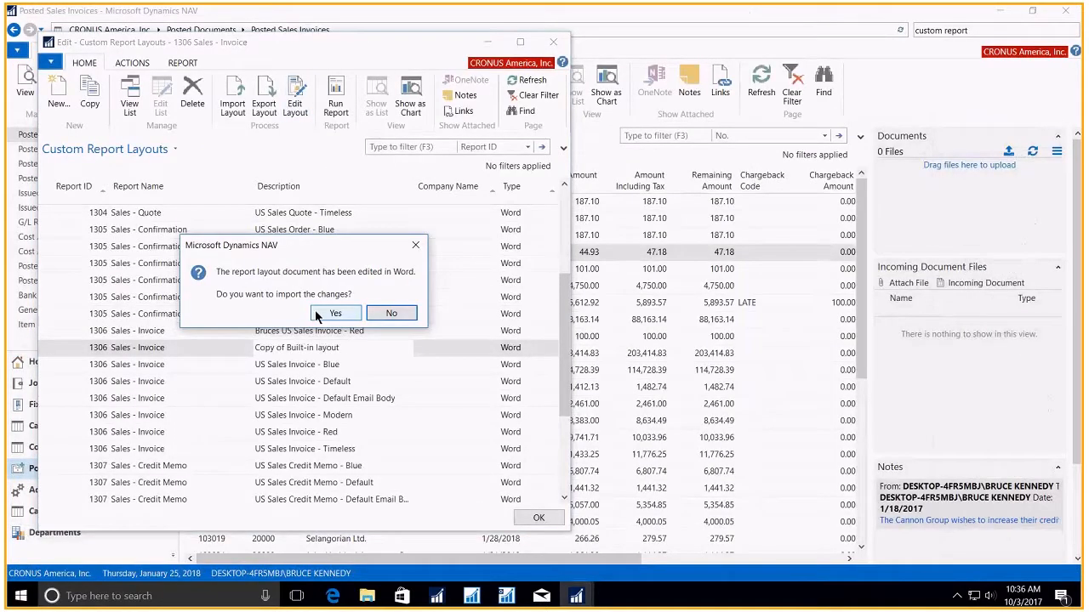
left_click(317, 313)
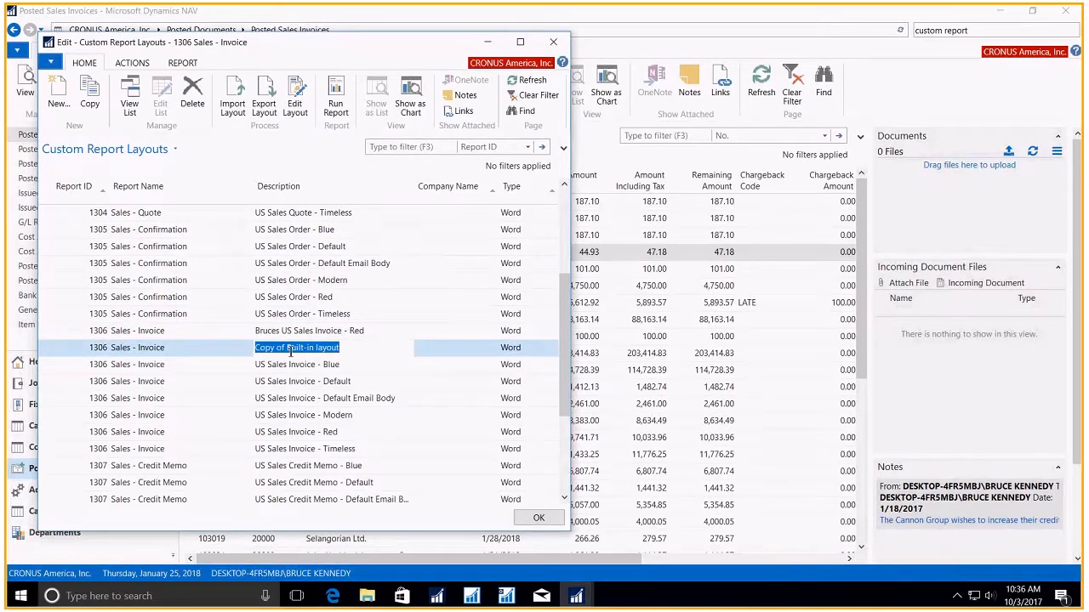
left_click(556, 525)
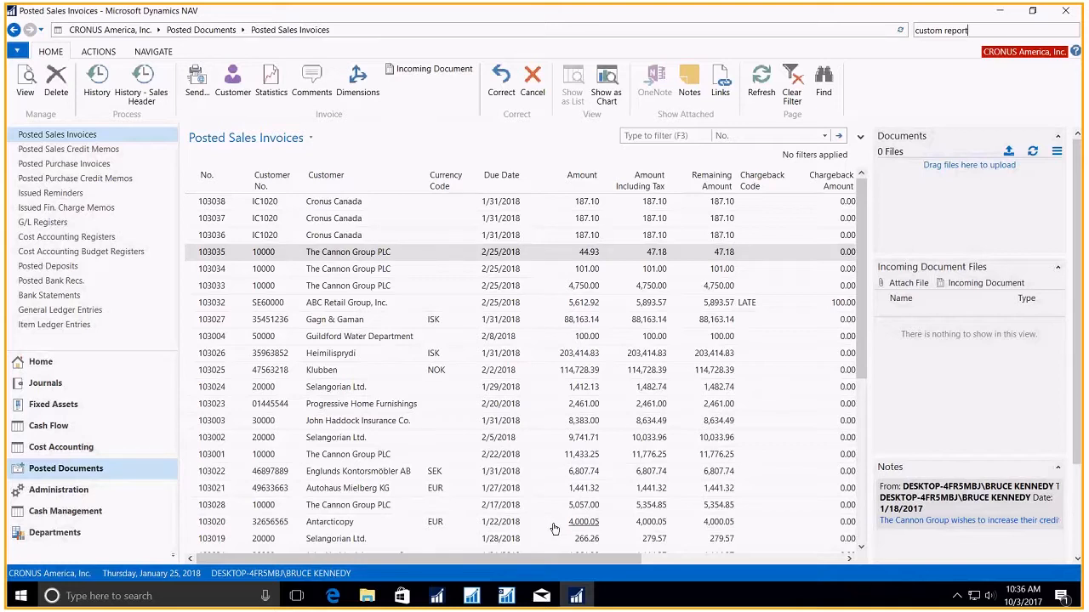
- Search for "report sel", open Report Selection - Sales, and review the available Usage options while keeping Invoice
left_click_drag(969, 31, 908, 34)
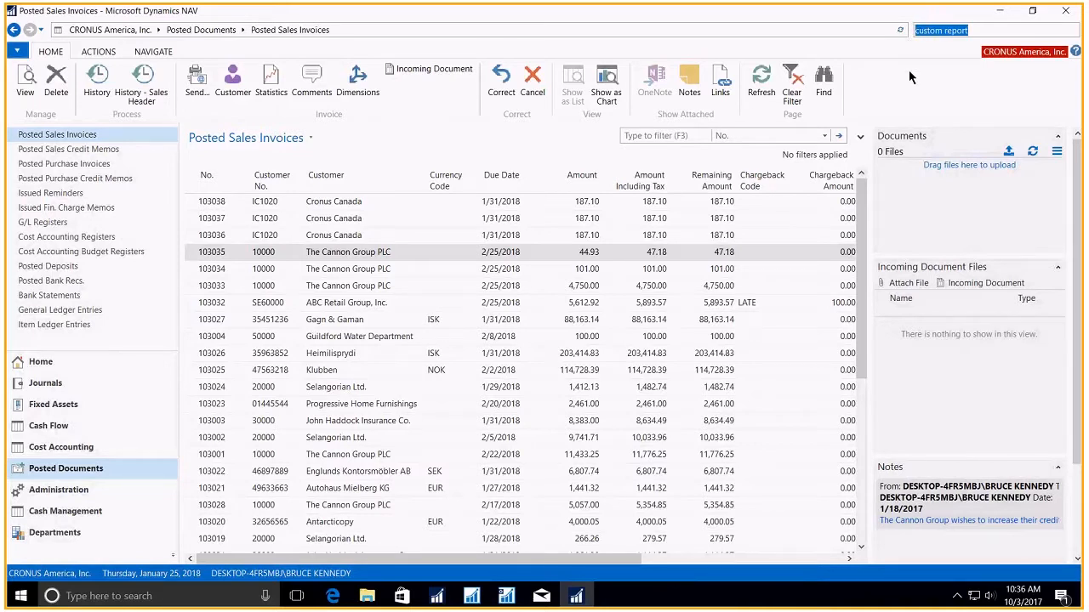
type("report sel")
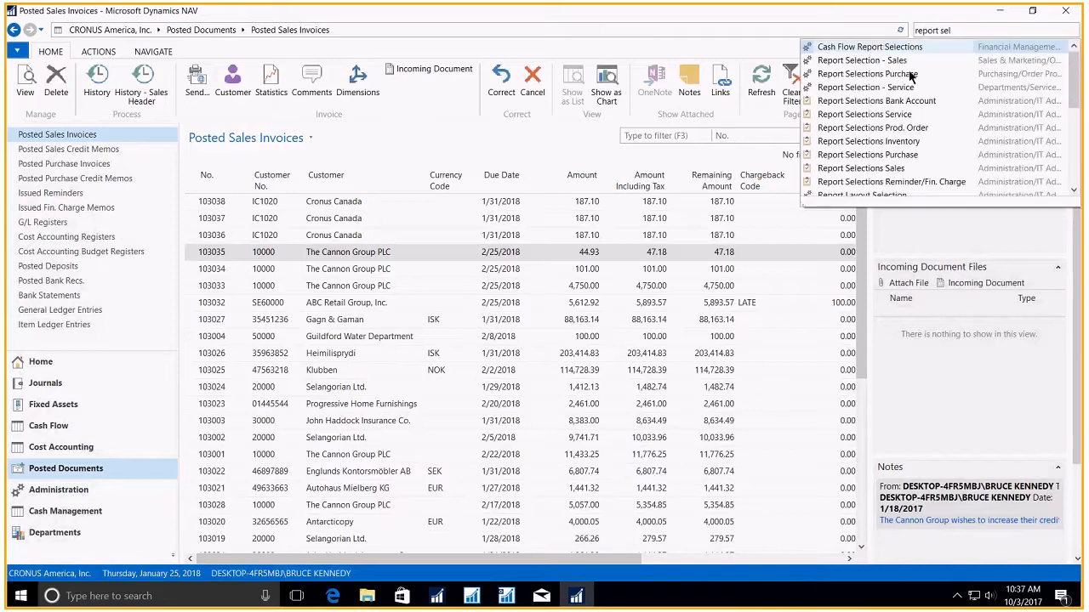
left_click(861, 61)
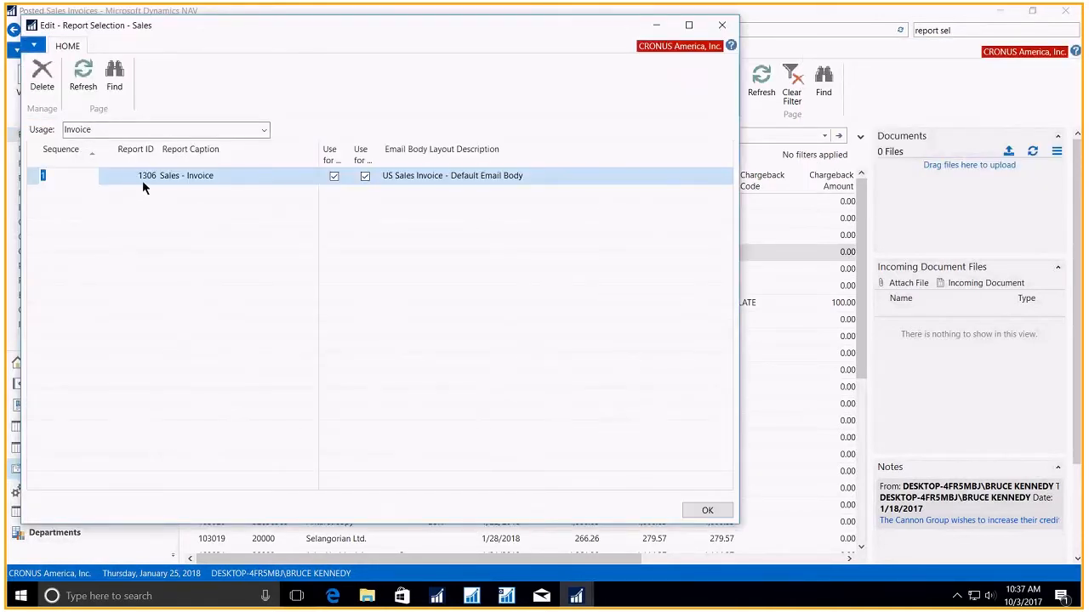
left_click(264, 130)
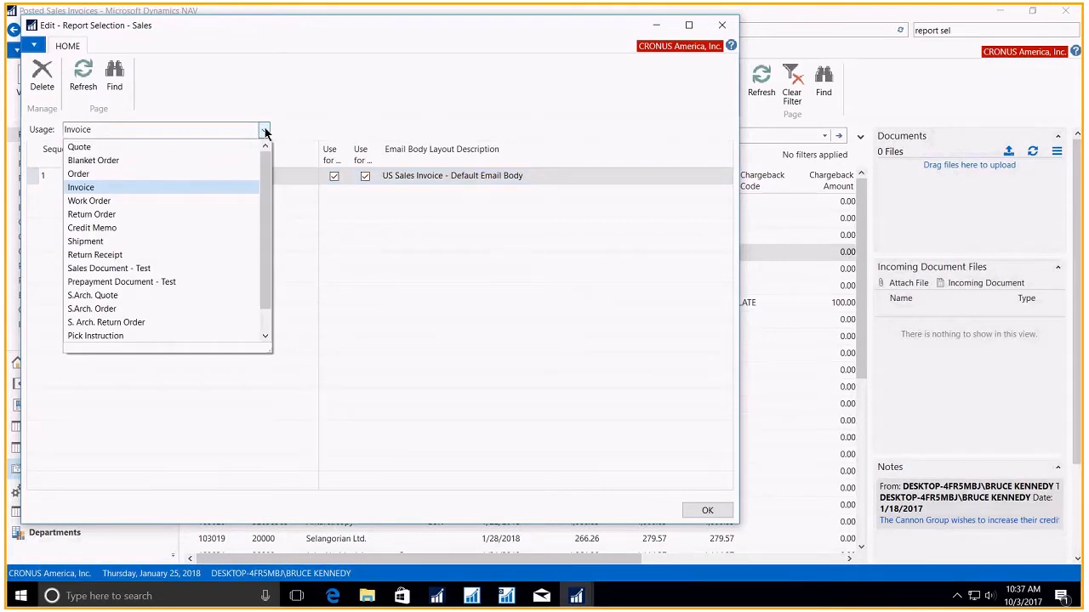
left_click(264, 130)
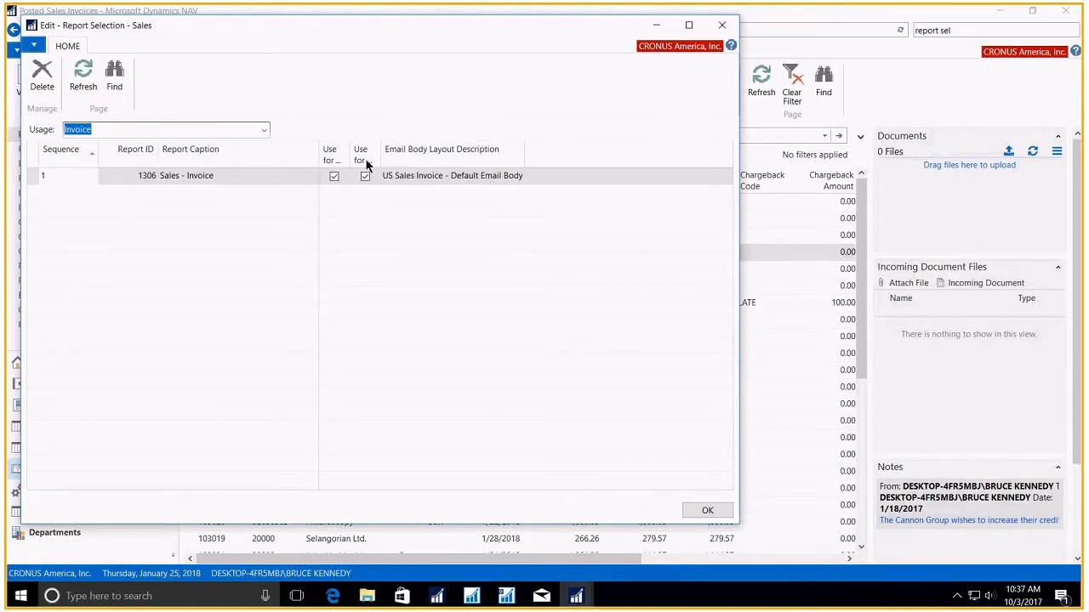
- Set the email body layout of report 1306 Sales - Invoice to Copy of Built-in layout and close the report selection
left_click(411, 182)
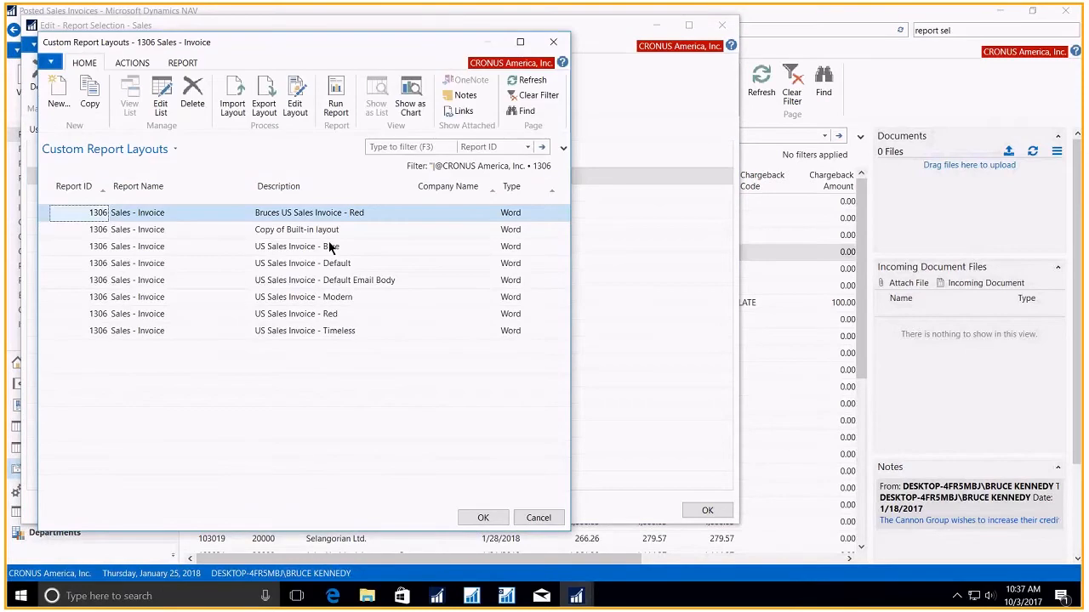
left_click(482, 518)
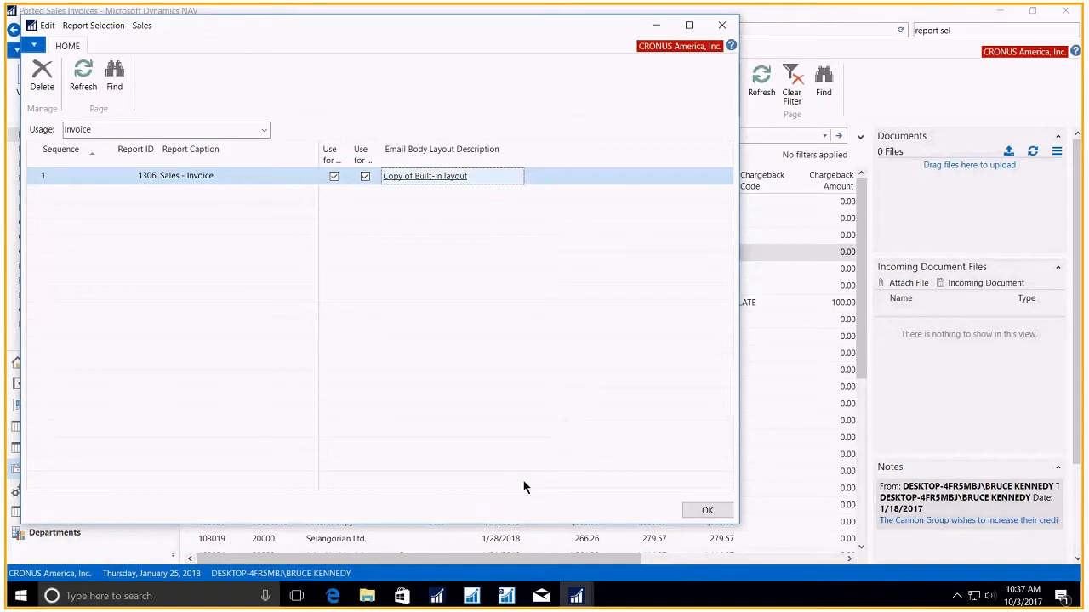
left_click(706, 512)
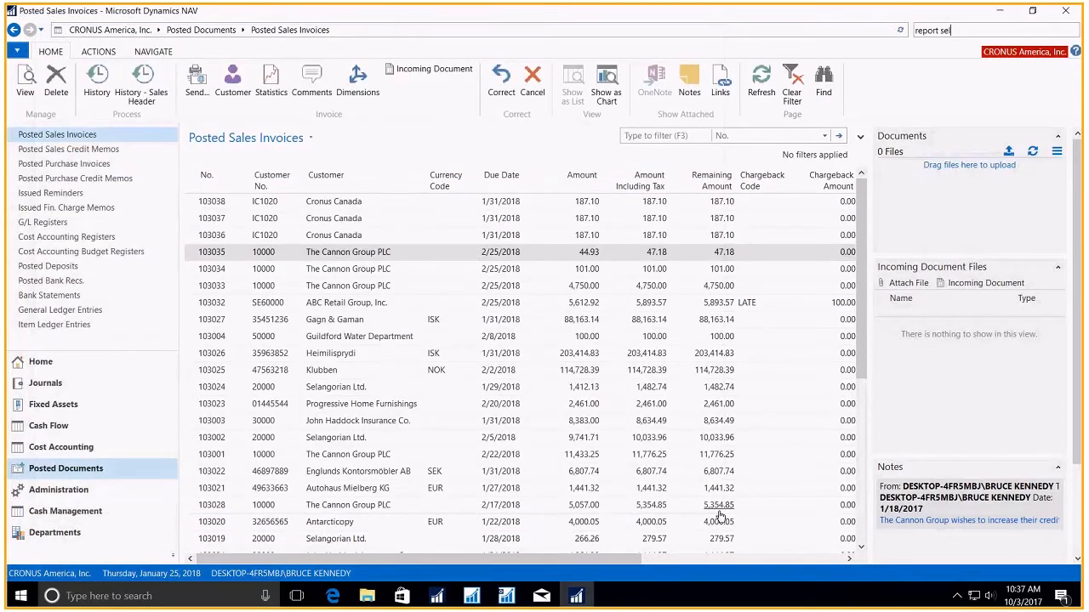
- Go to the Customers list from Home and open the customer card for The Cannon Group PLC
left_click(100, 365)
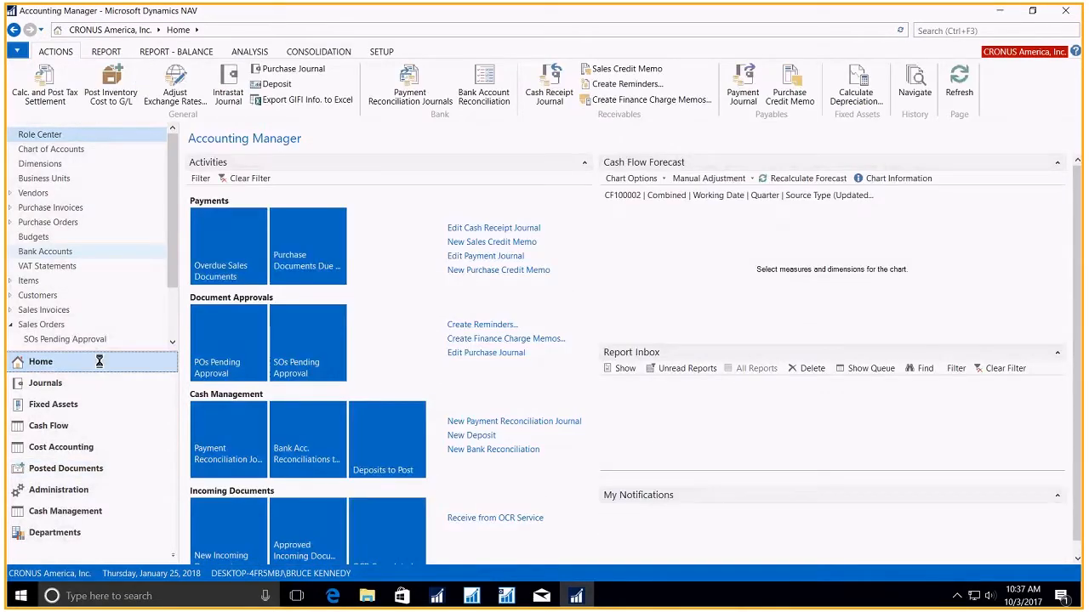
left_click(50, 296)
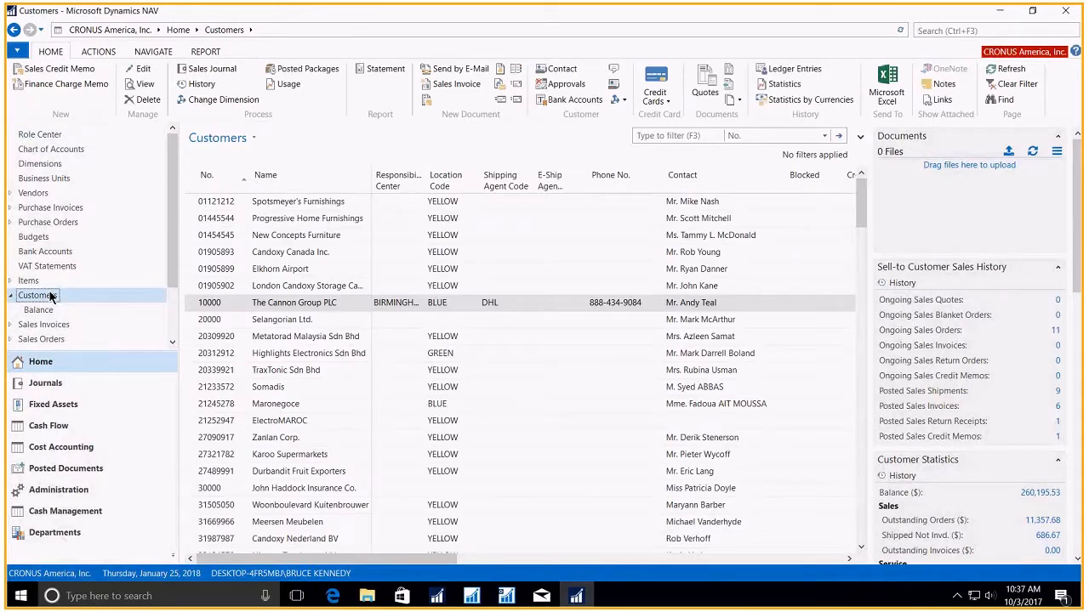
left_click(192, 303)
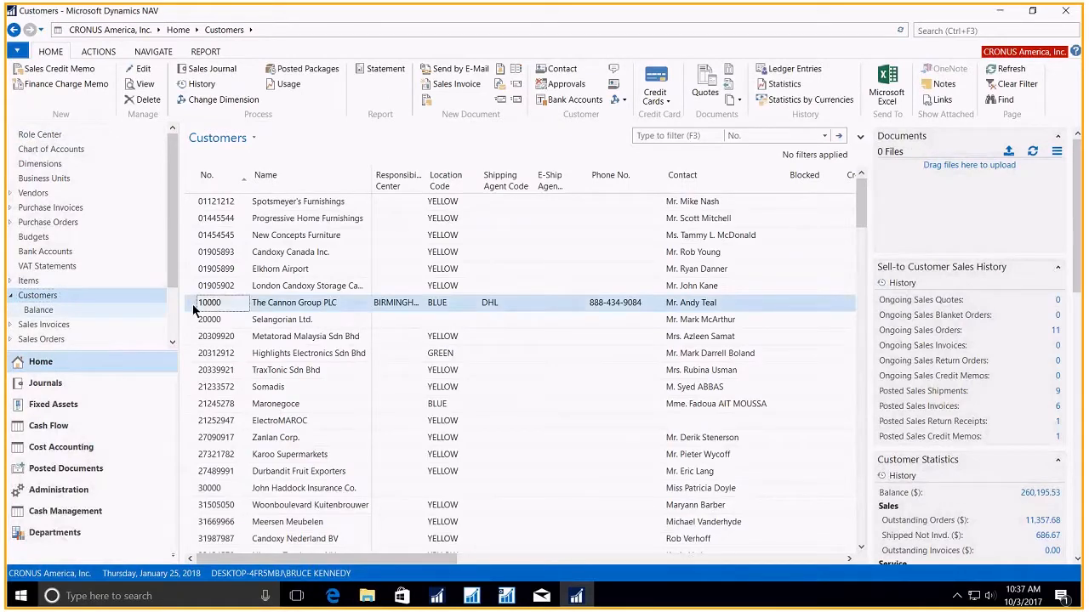
double_click(192, 304)
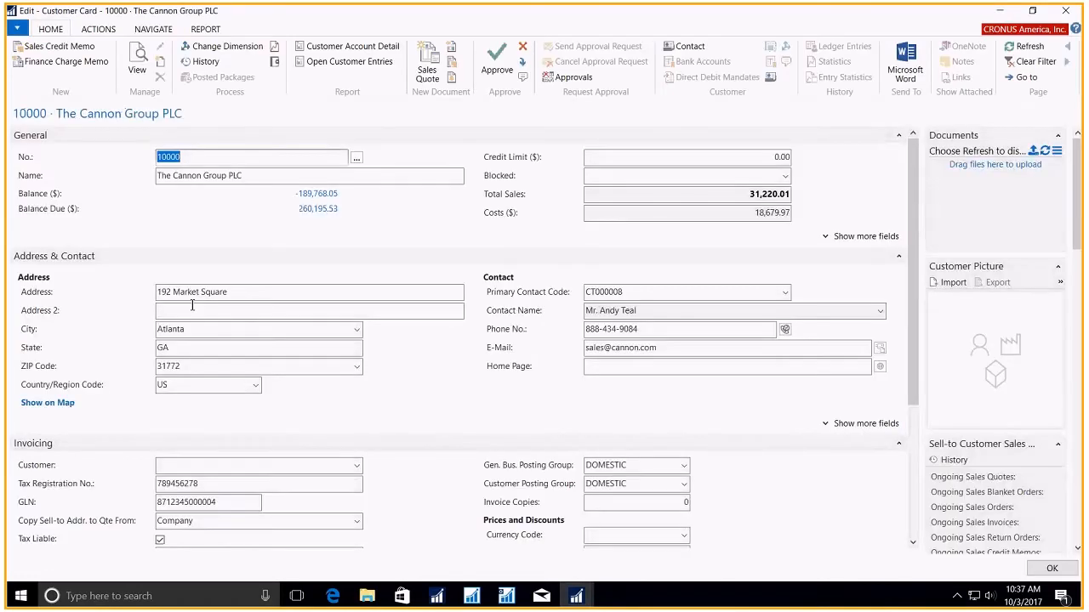
- Open the Document Layouts for The Cannon Group PLC from its customer card
left_click(104, 30)
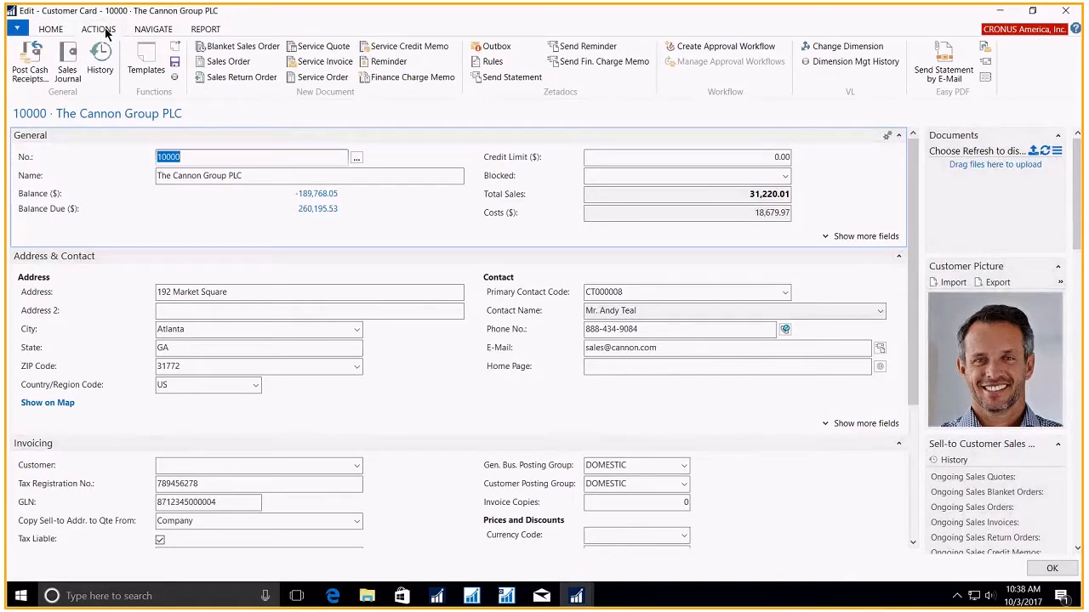
left_click(151, 31)
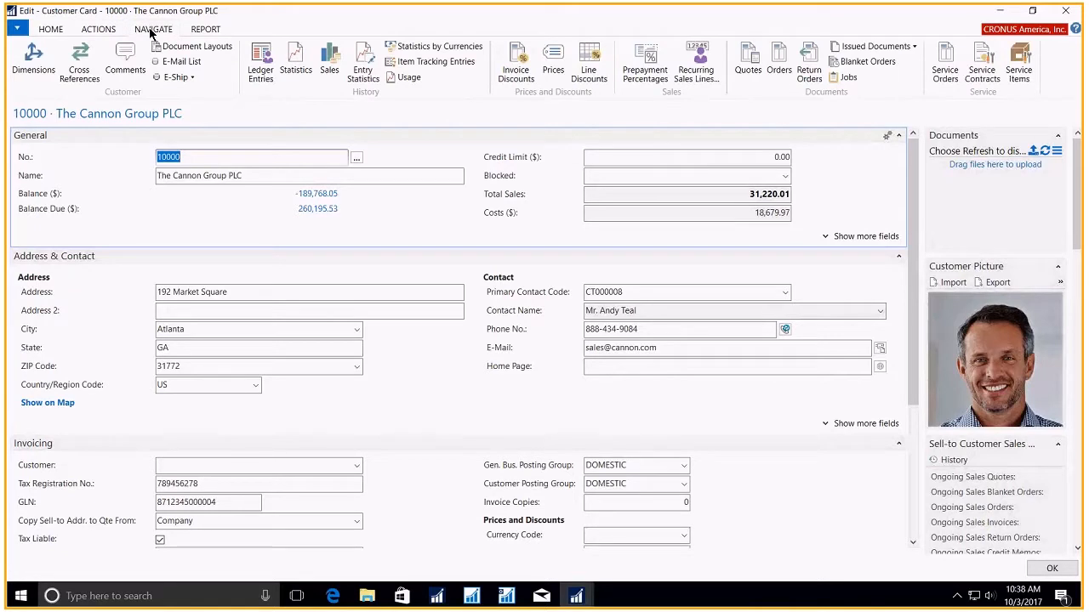
left_click(170, 49)
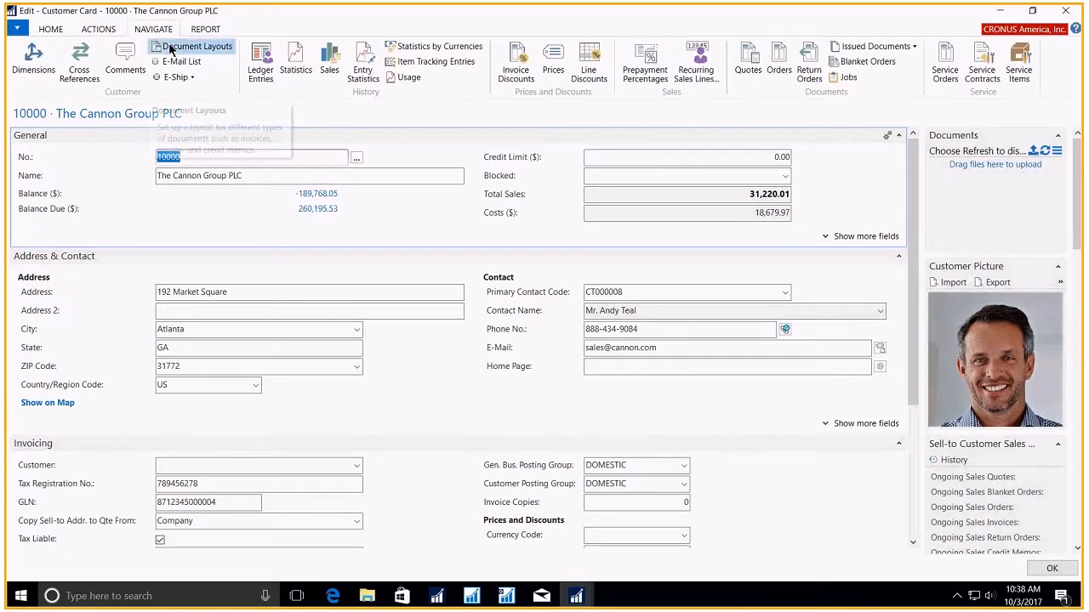